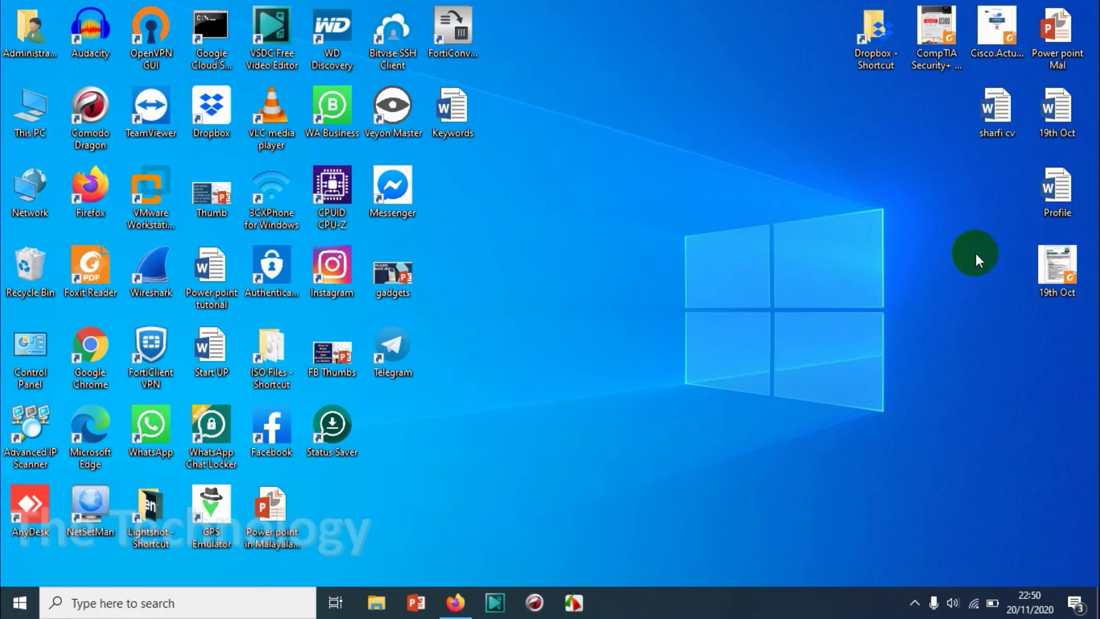
# Open Telegram and start a new channel, entering a personal name followed by "Tech" as the channel name
pyautogui.doubleClick(400, 345)
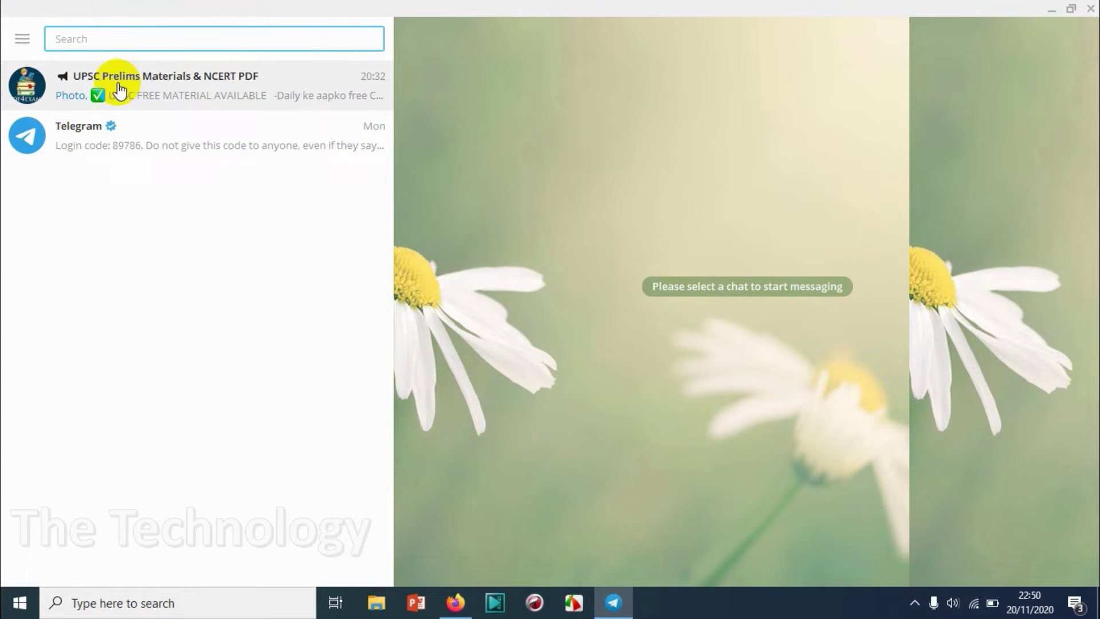
pyautogui.click(23, 42)
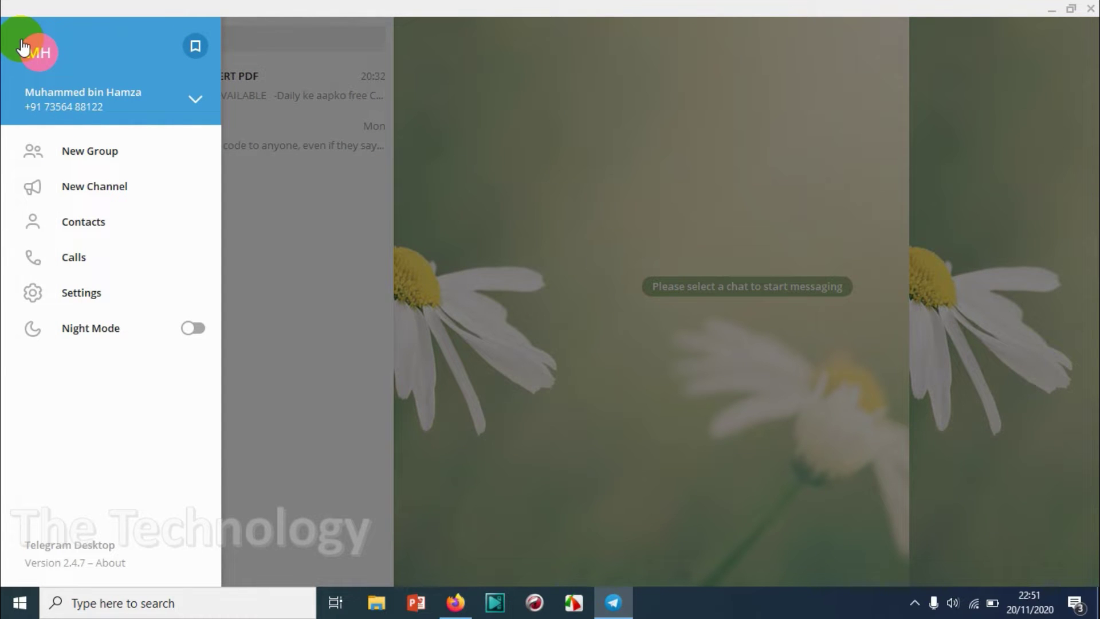
pyautogui.click(94, 183)
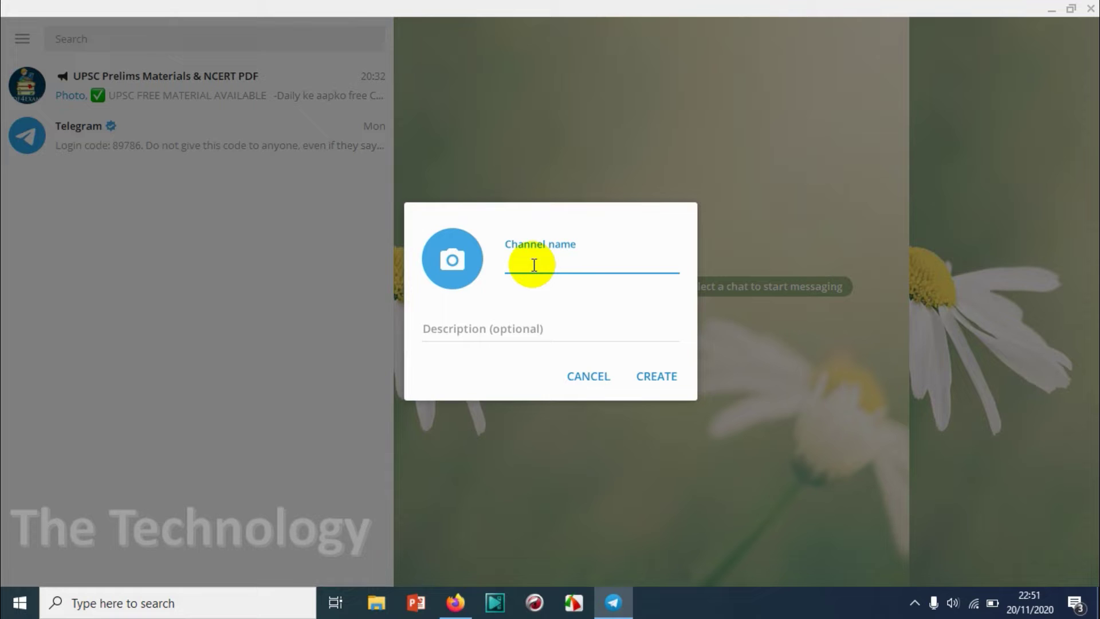
pyautogui.write('Shemeer Tech')
pyautogui.click(523, 333)
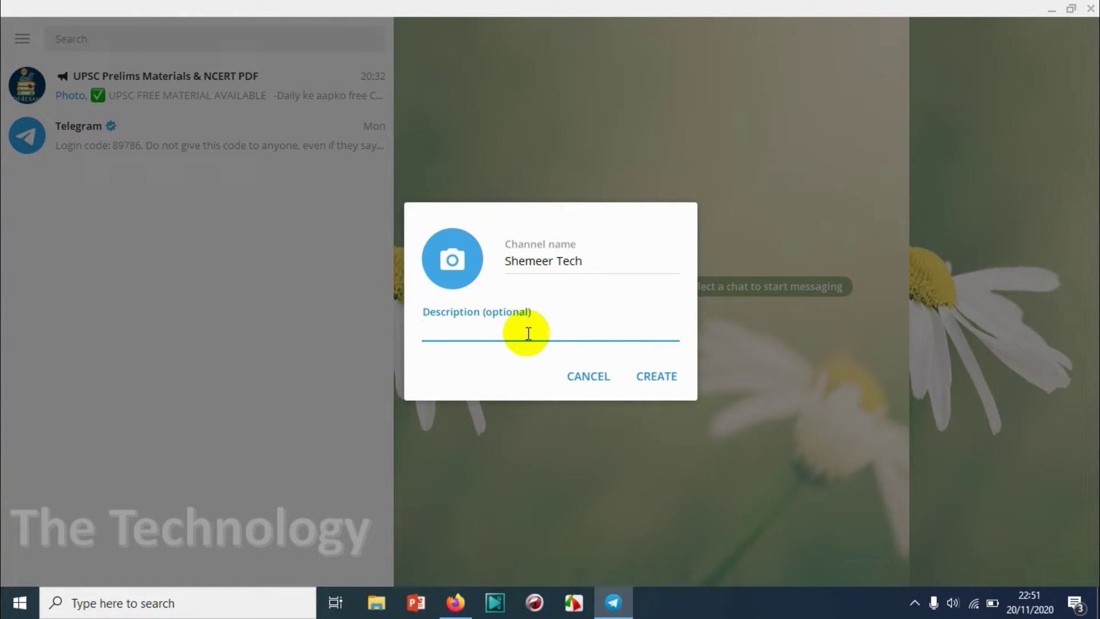
# Replace the new channel's name with "The Technology"
pyautogui.moveTo(593, 261); pyautogui.dragTo(503, 262)
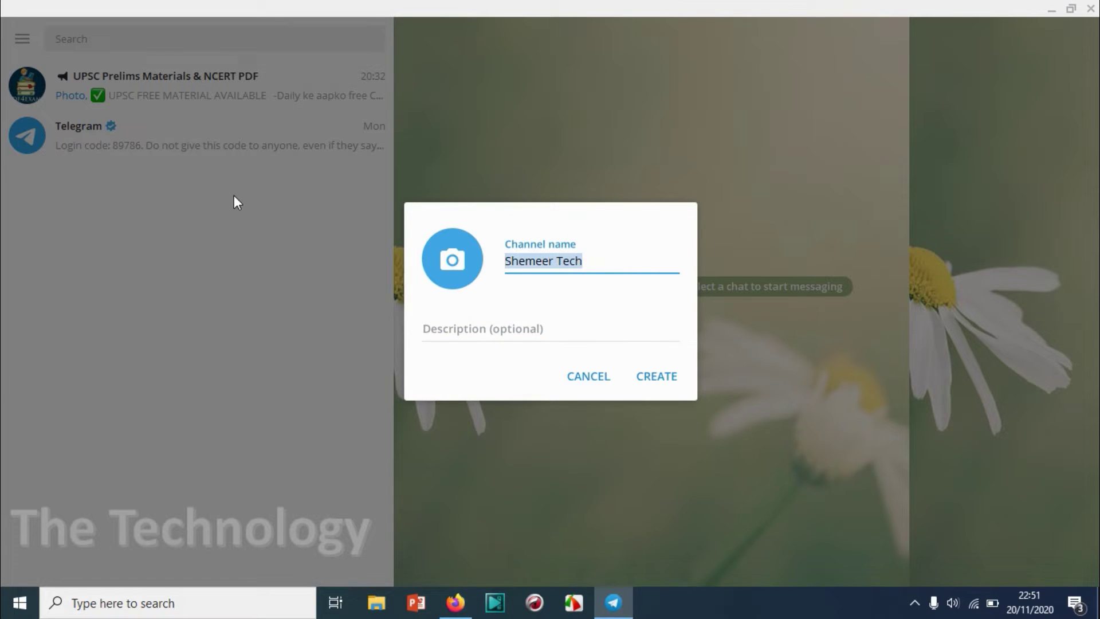
pyautogui.write('Techn')
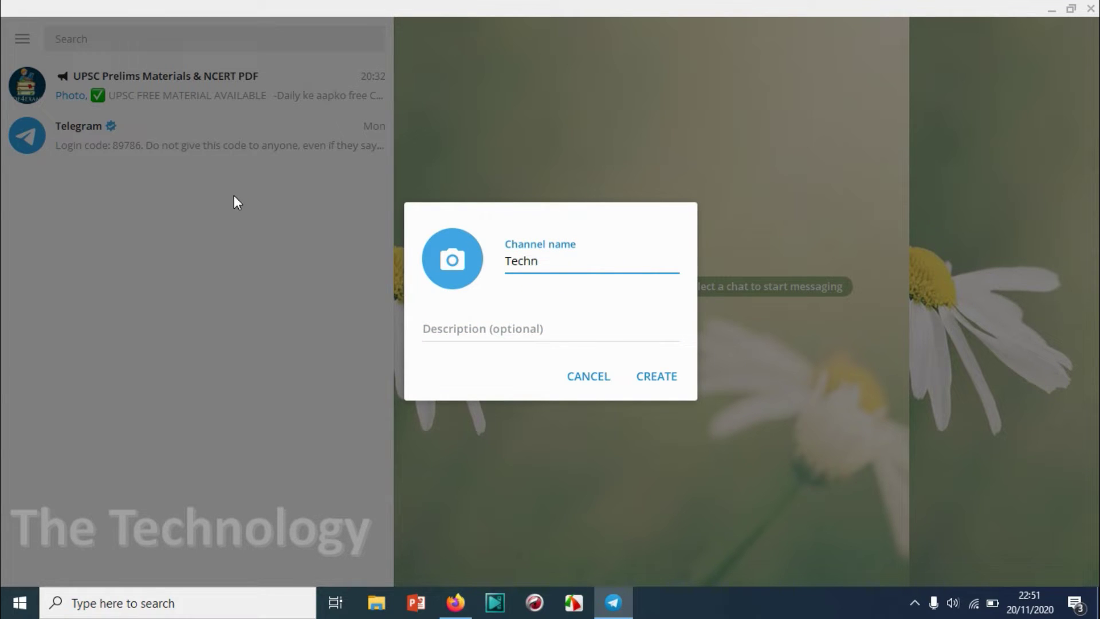
pyautogui.write('ology')
pyautogui.press('Left')
pyautogui.press('Left')
pyautogui.press('Left')
pyautogui.press('Left')
pyautogui.press('Left')
pyautogui.press('Left')
pyautogui.press('Left')
pyautogui.press('Left')
pyautogui.write('The')
# Enter the description "This channel is discussing about tech related topics..." and create the channel
pyautogui.click(493, 325)
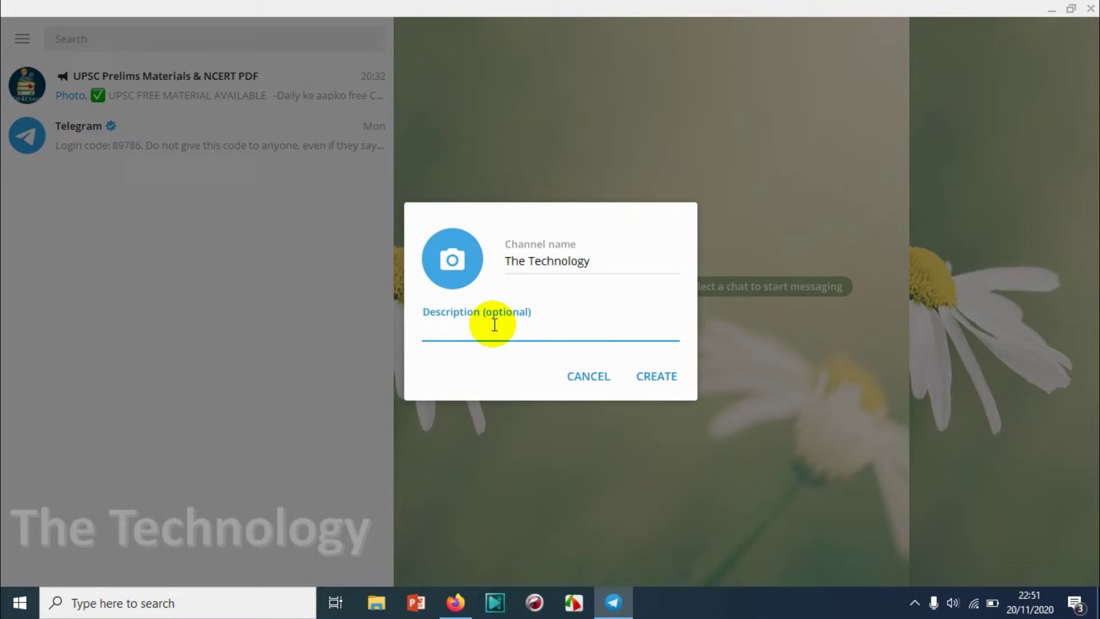
pyautogui.write('This channel is discussin')
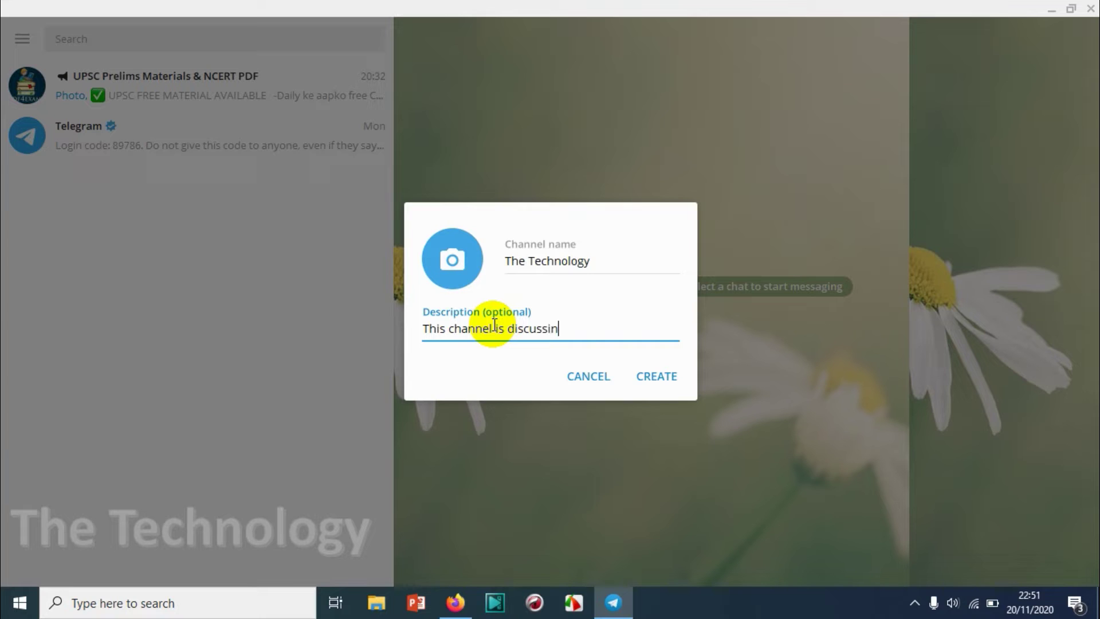
pyautogui.write('g about tech related')
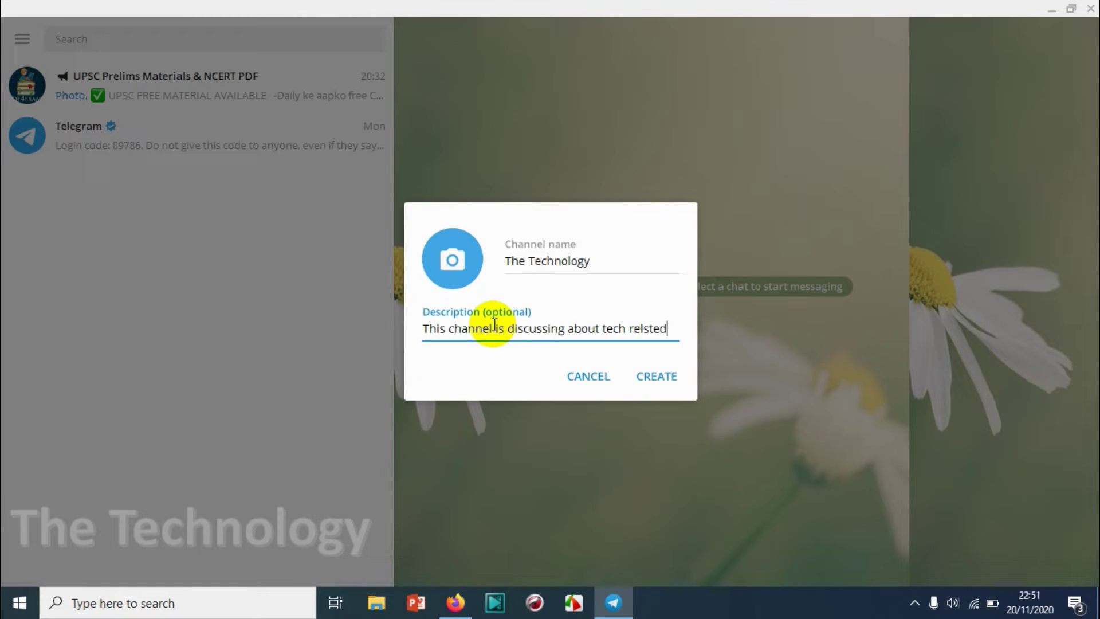
pyautogui.press('BackSpace')
pyautogui.press('BackSpace')
pyautogui.press('BackSpace')
pyautogui.press('BackSpace')
pyautogui.write('s')
pyautogui.press('BackSpace')
pyautogui.write('sted')
pyautogui.press('BackSpace')
pyautogui.press('BackSpace')
pyautogui.press('BackSpace')
pyautogui.press('BackSpace')
pyautogui.press('BackSpace')
pyautogui.write('ated topics.')
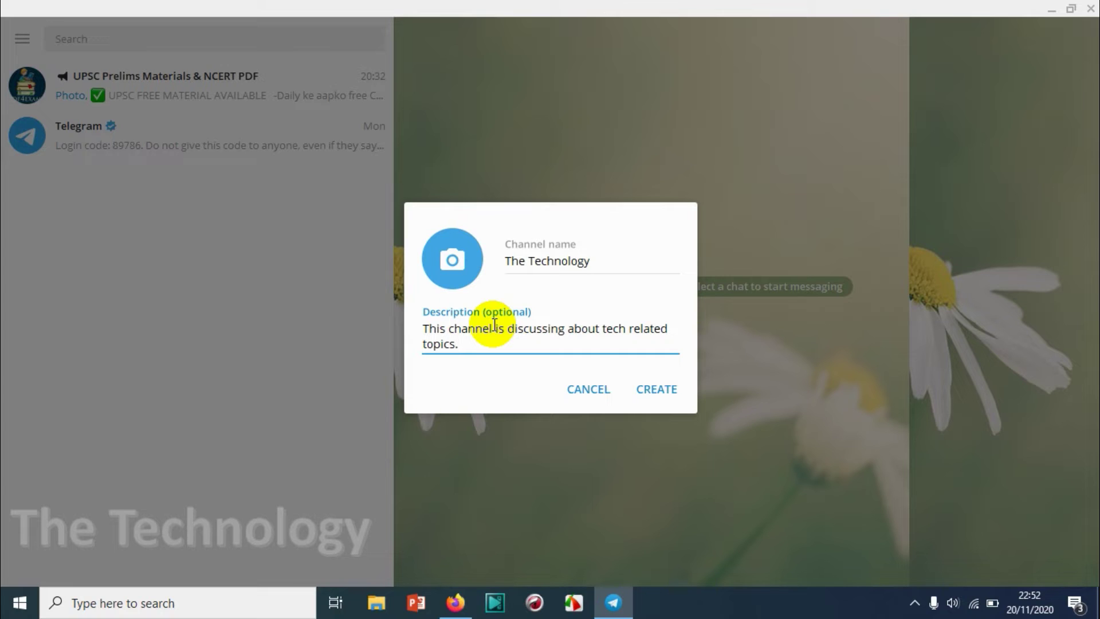
pyautogui.write('..')
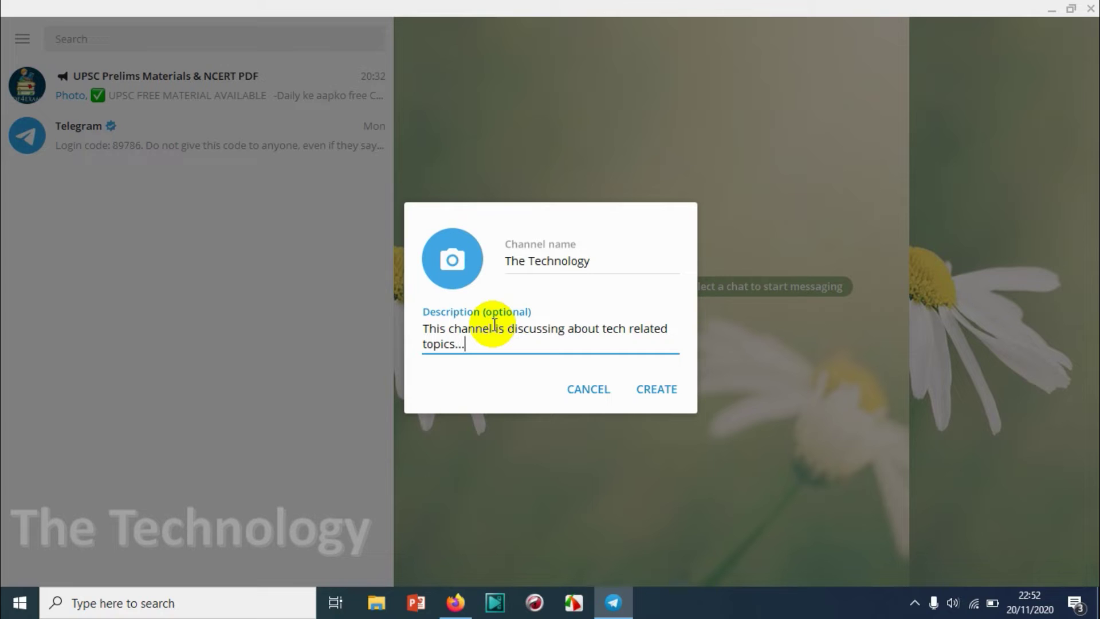
pyautogui.click(652, 390)
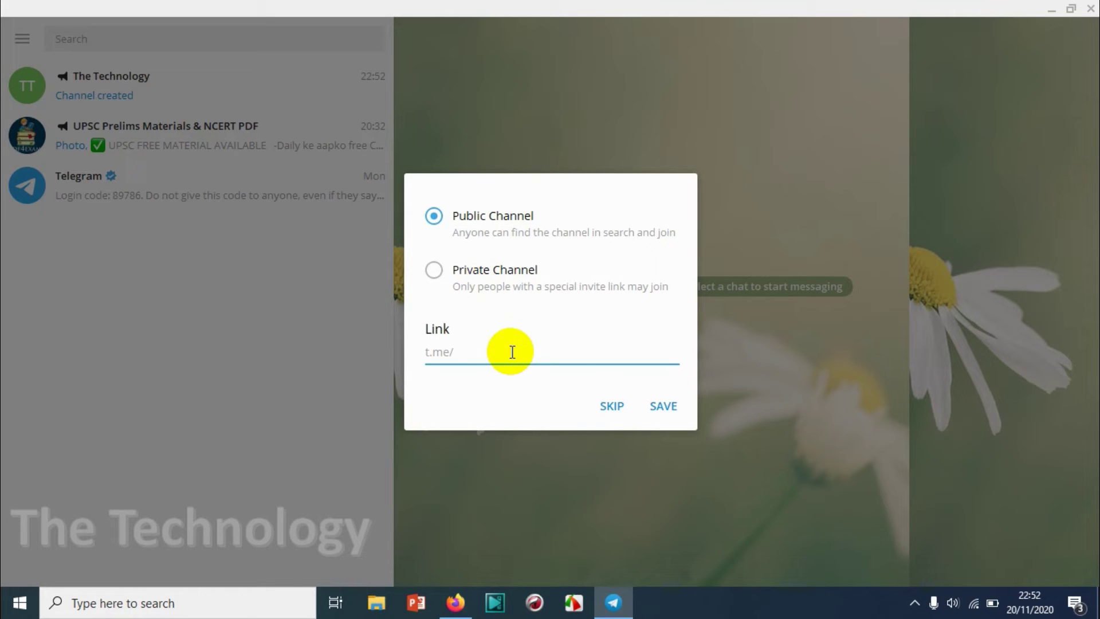
# Save the channel as public with the link t.me/thetechnologyzone and skip adding members
pyautogui.write('the')
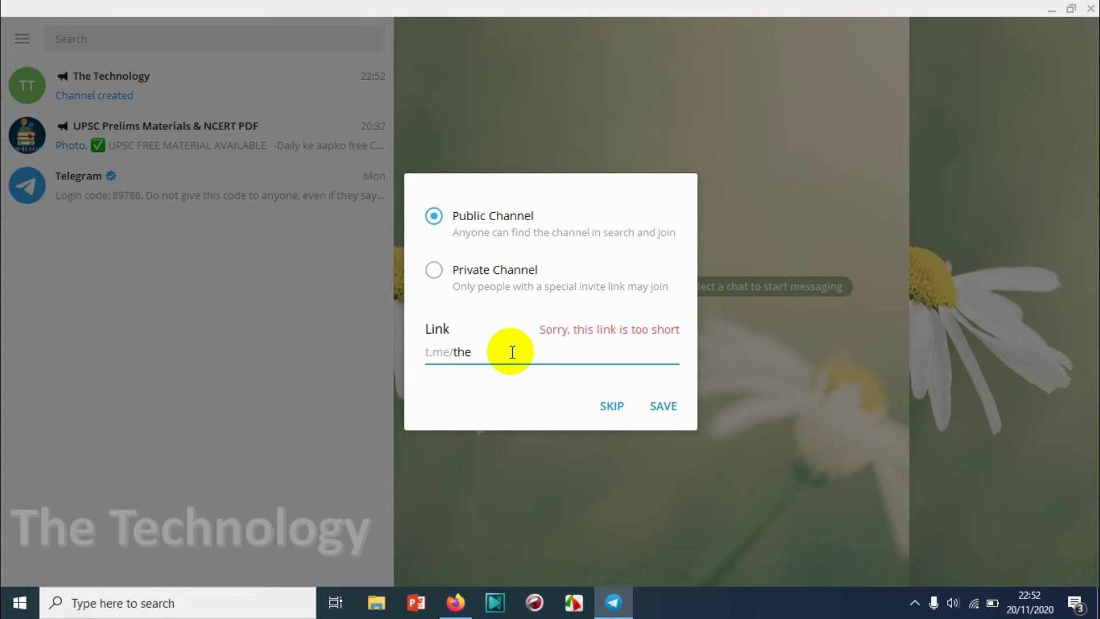
pyautogui.write('techni')
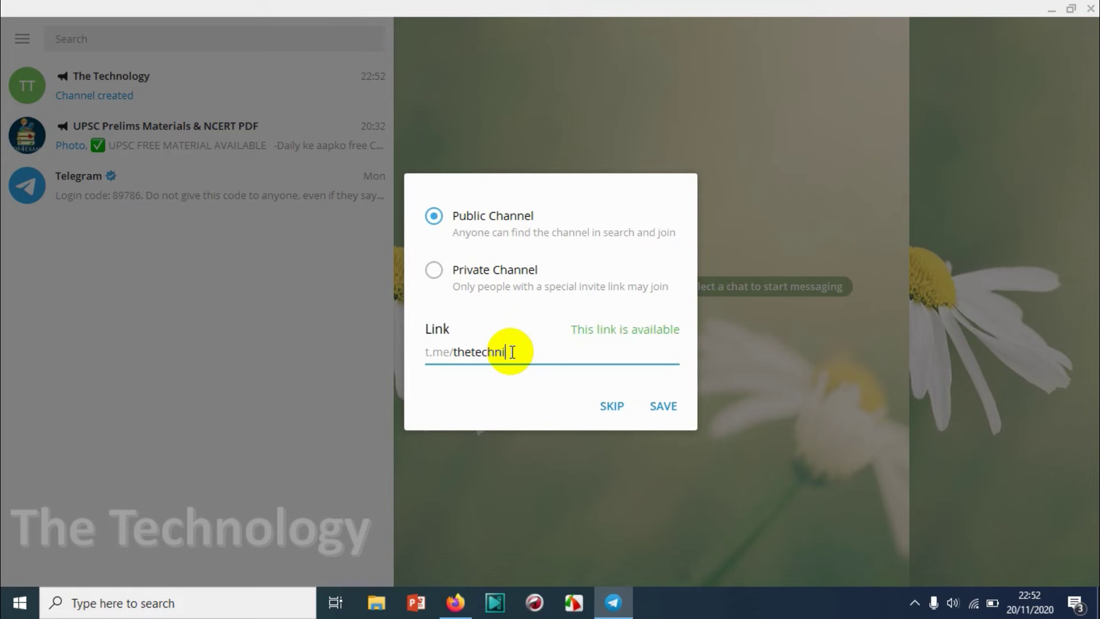
pyautogui.press('BackSpace')
pyautogui.write('ology')
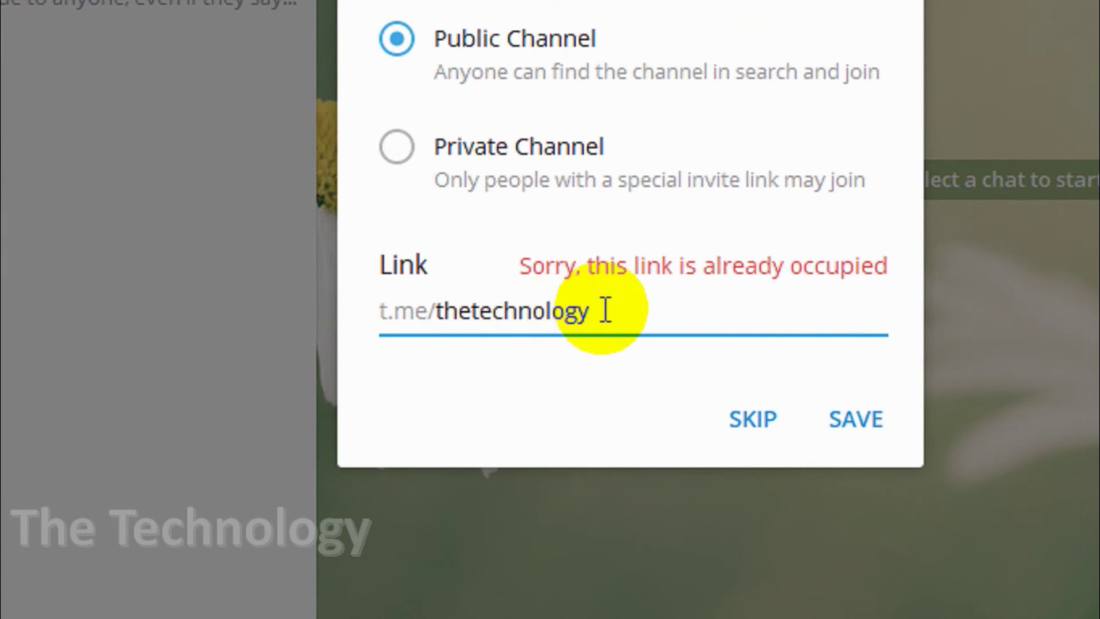
pyautogui.write('zone')
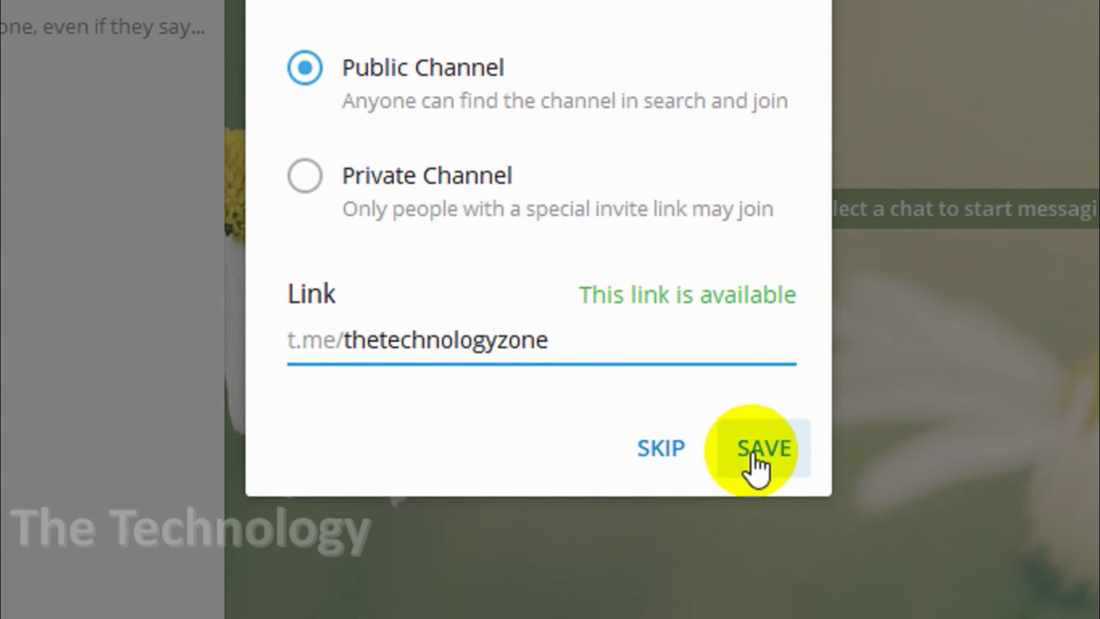
pyautogui.click(757, 450)
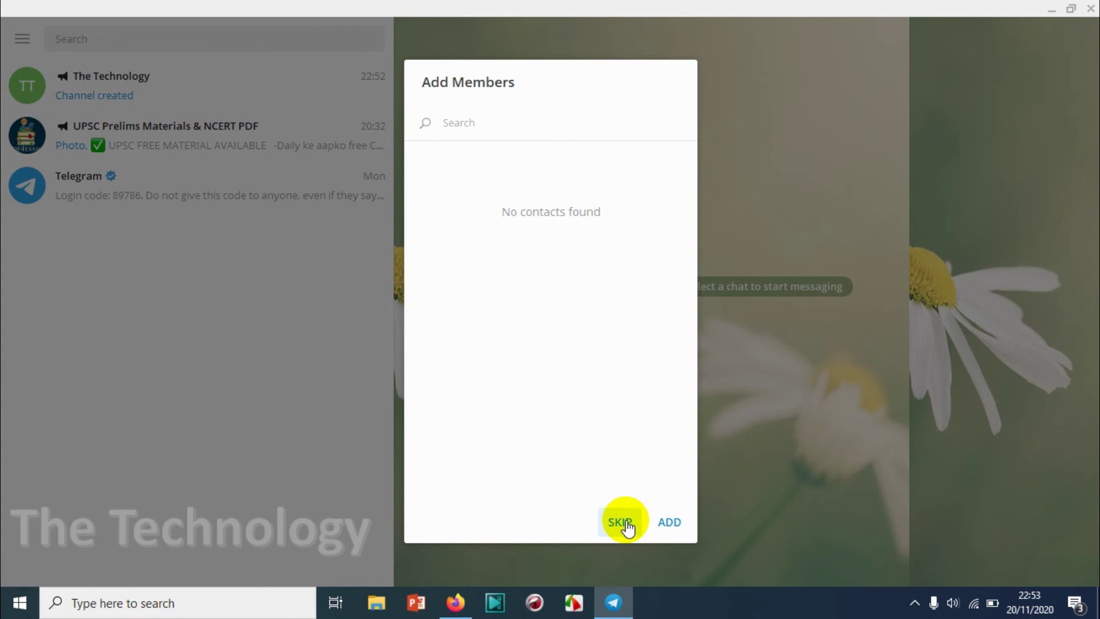
pyautogui.click(620, 521)
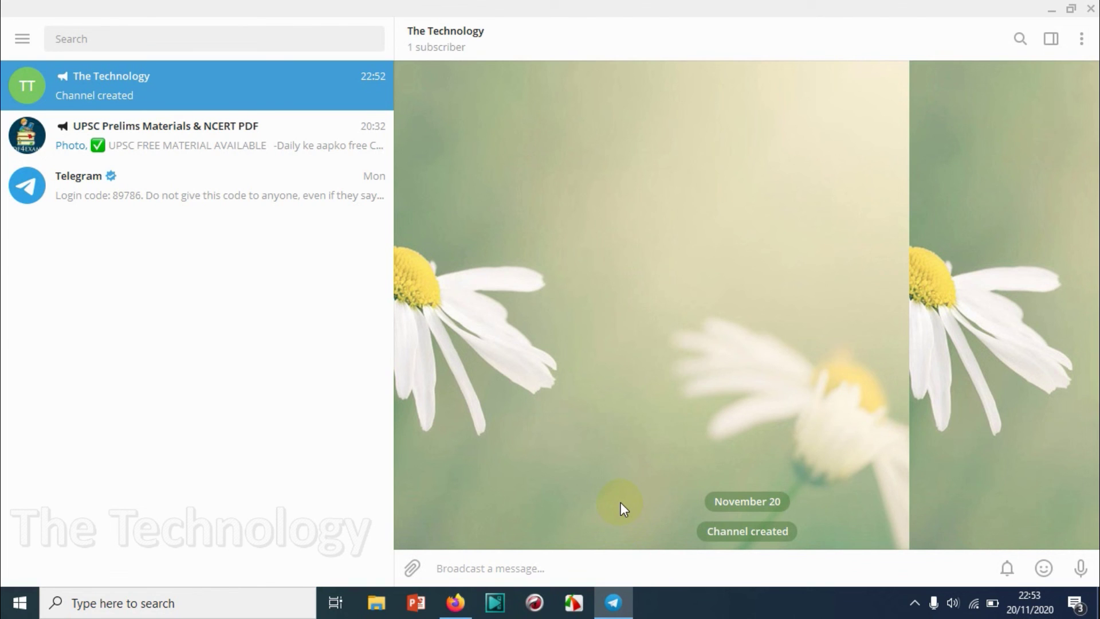
# View the new channel's info, including its link and description, and close it
pyautogui.moveTo(751, 531); pyautogui.dragTo(777, 527)
pyautogui.click(777, 527)
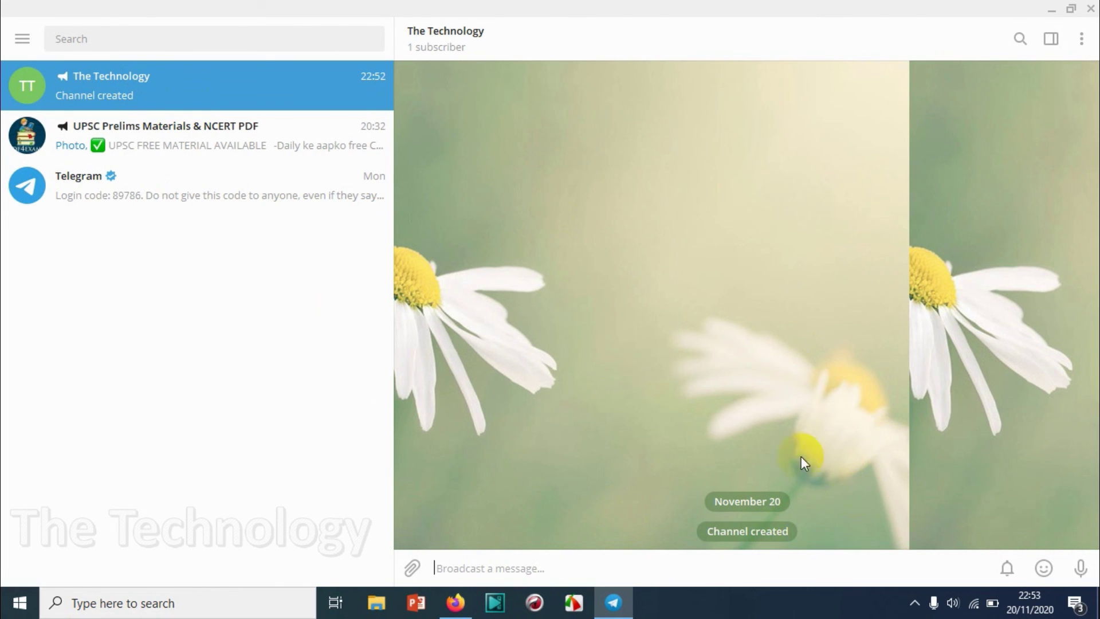
pyautogui.click(923, 55)
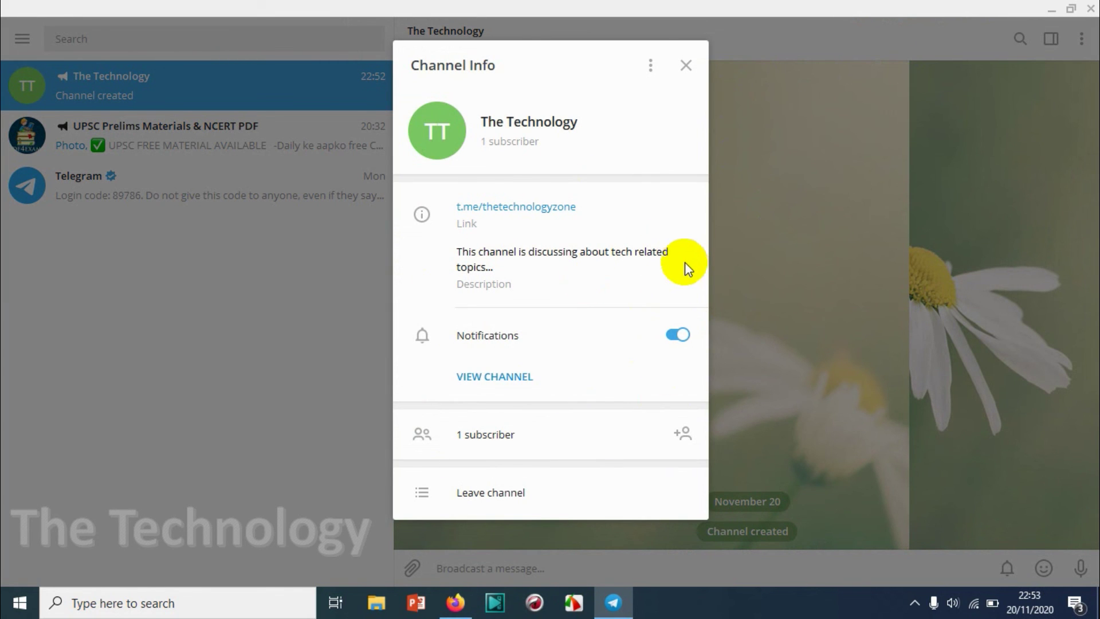
pyautogui.click(686, 66)
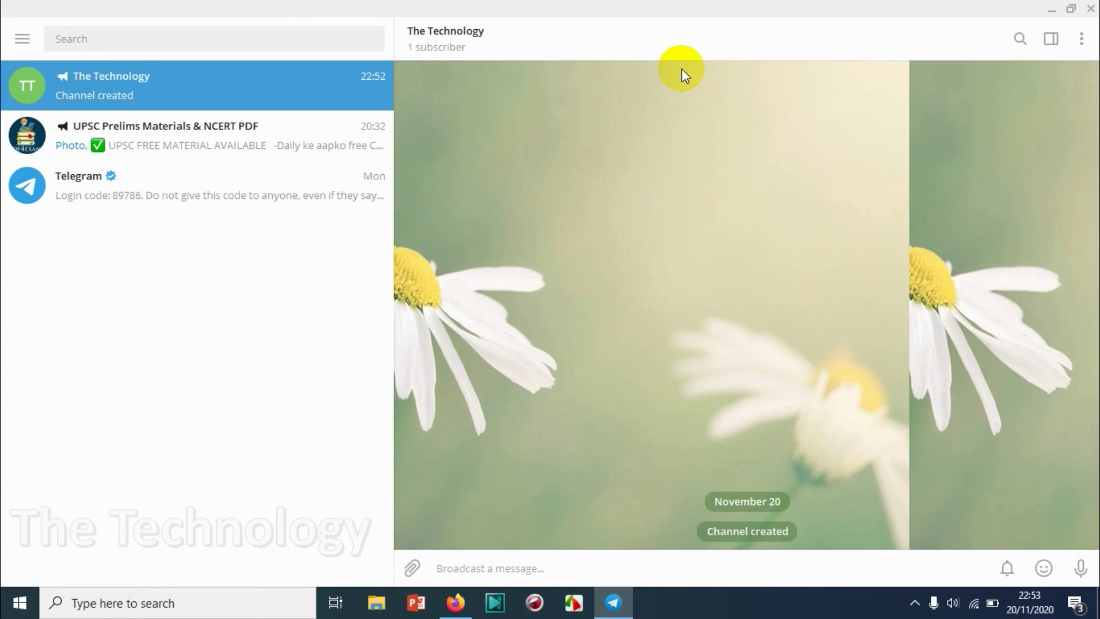